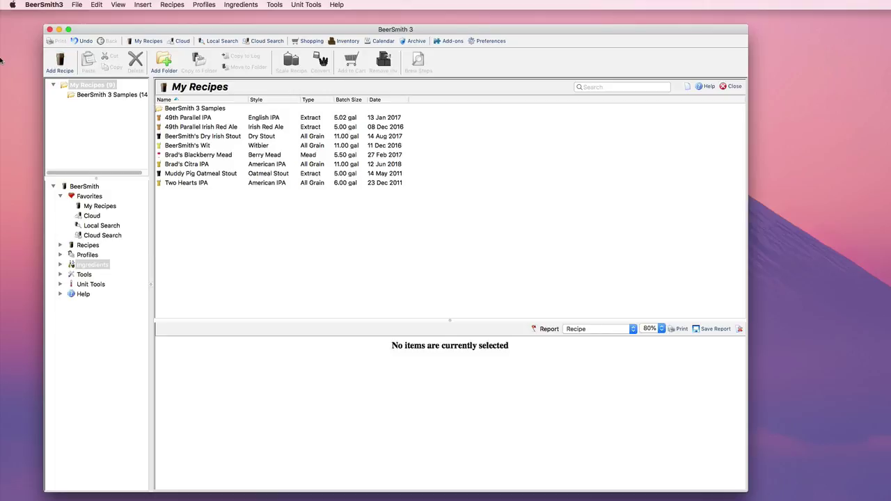
Create a new recipe named 'Tart Cherry Mead' with recipe type Mead.
{"action": "left_click", "coordinate": [64, 68]}
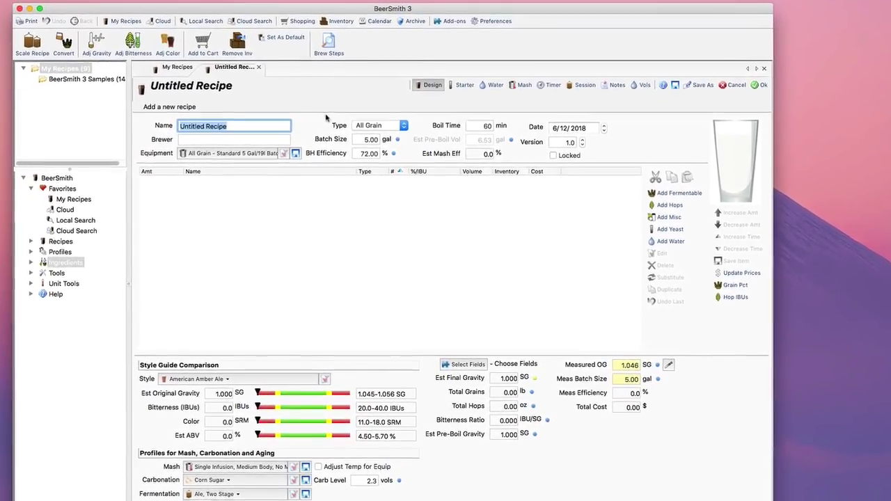
{"action": "type", "text": "Tart Chewr"}
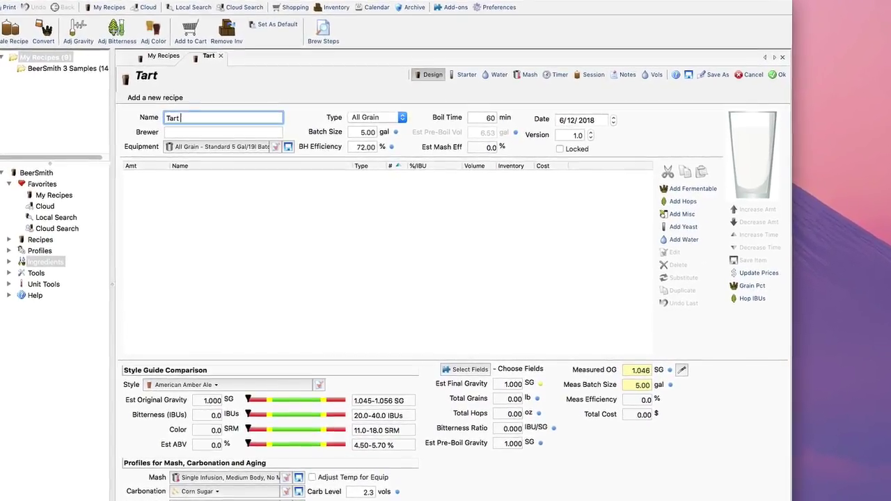
{"action": "key", "text": "BackSpace"}
{"action": "key", "text": "BackSpace"}
{"action": "type", "text": "rry Mead"}
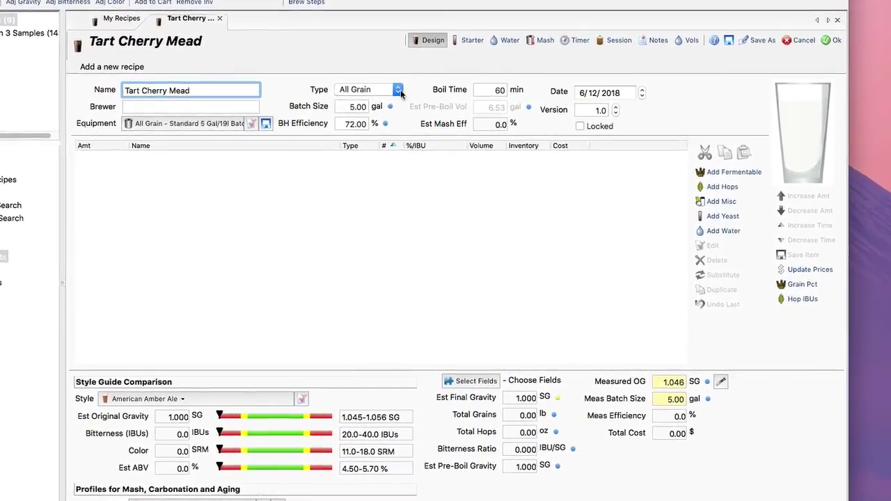
{"action": "left_click", "coordinate": [397, 95]}
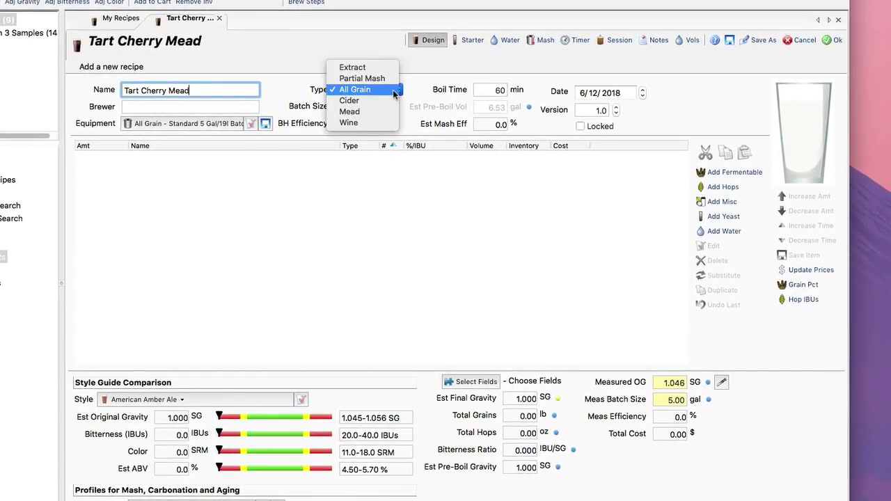
{"action": "left_click", "coordinate": [388, 114]}
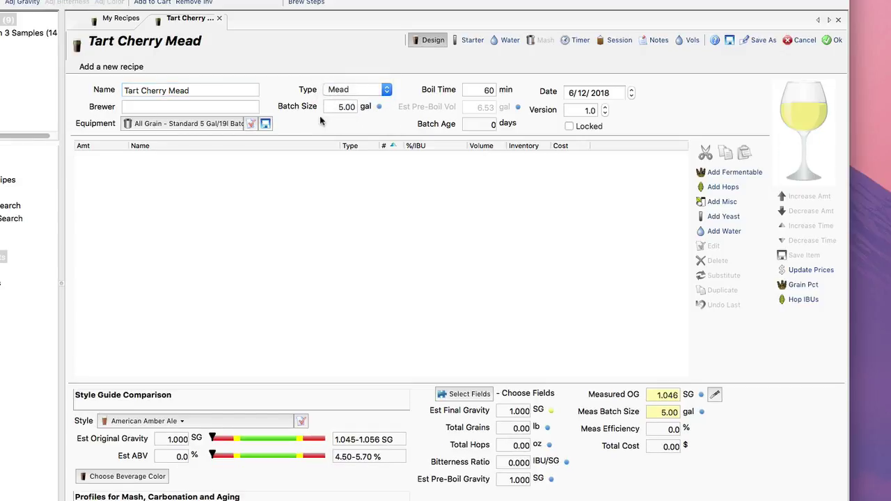
Choose the Mead - Standard 5 Gal/19 l Batch equipment profile.
{"action": "left_click", "coordinate": [202, 123]}
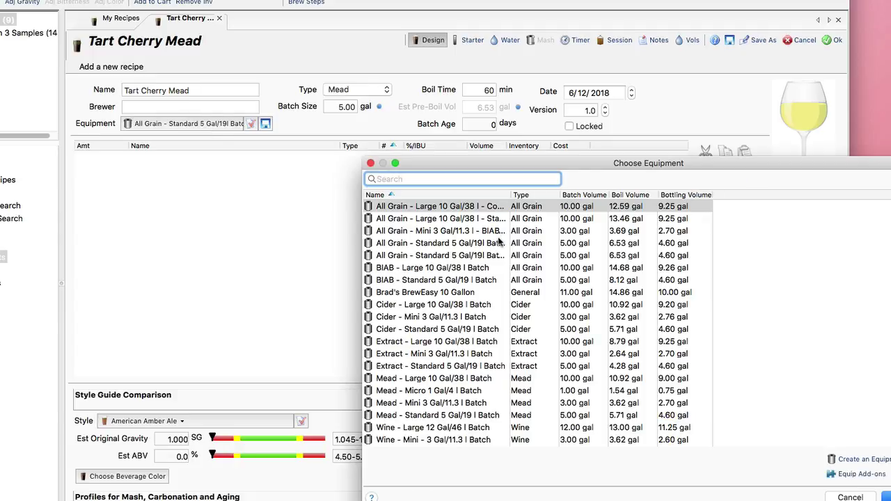
{"action": "scroll", "coordinate": [542, 326], "scroll_direction": "down", "scroll_amount": 1}
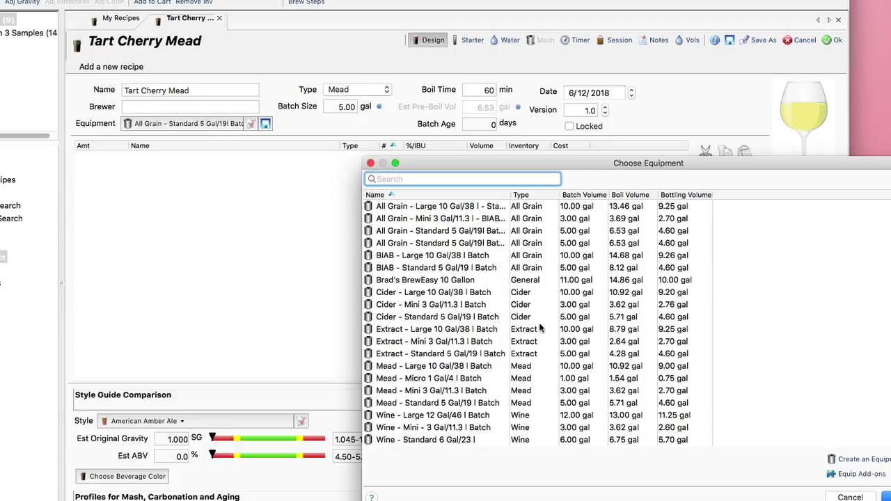
{"action": "left_click", "coordinate": [494, 404]}
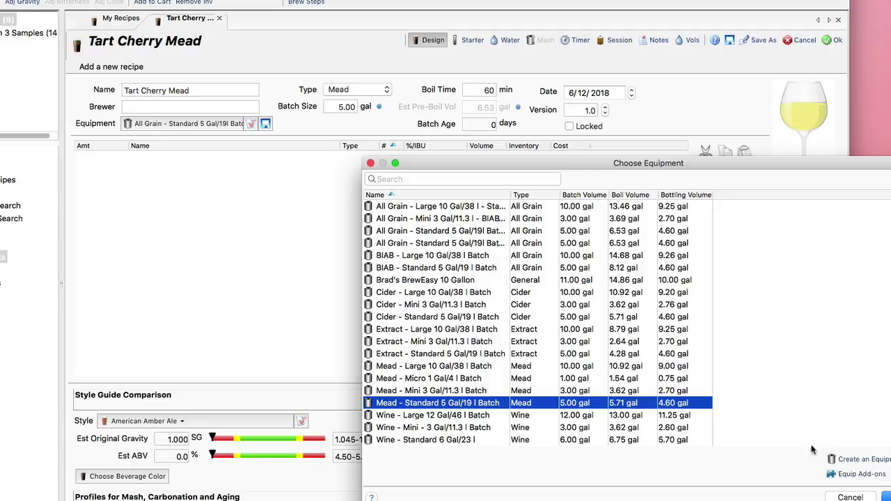
{"action": "key", "text": "Return"}
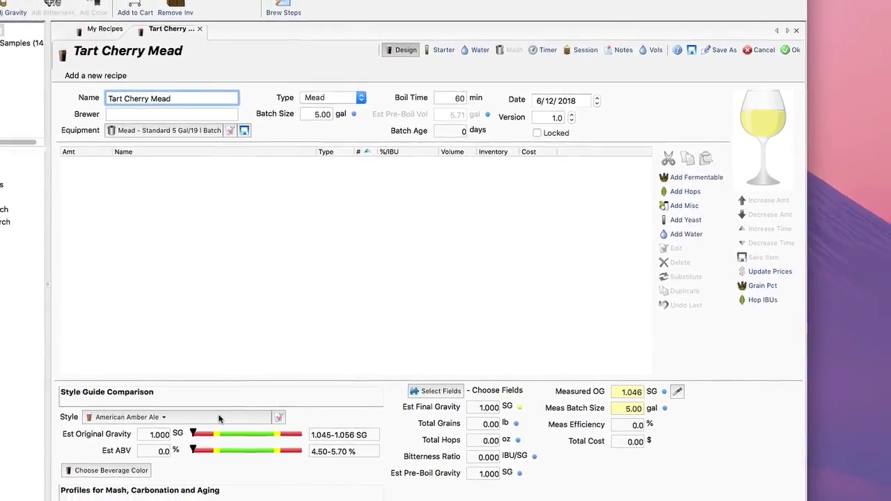
Set the recipe style to Melomel by searching 'Melo'.
{"action": "left_click", "coordinate": [289, 418]}
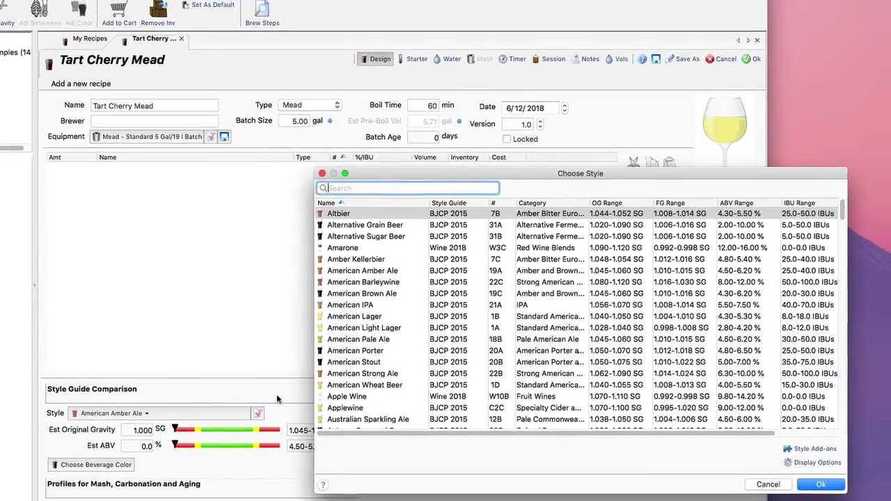
{"action": "type", "text": "Melo"}
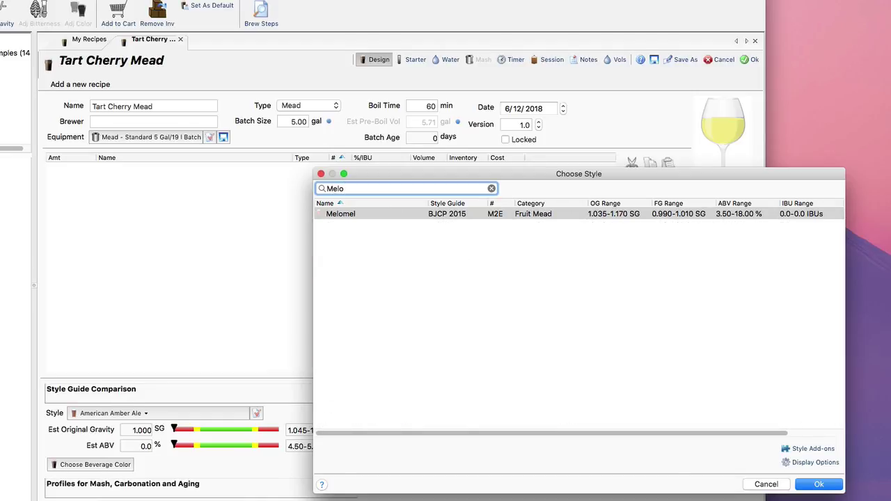
{"action": "left_click", "coordinate": [445, 216]}
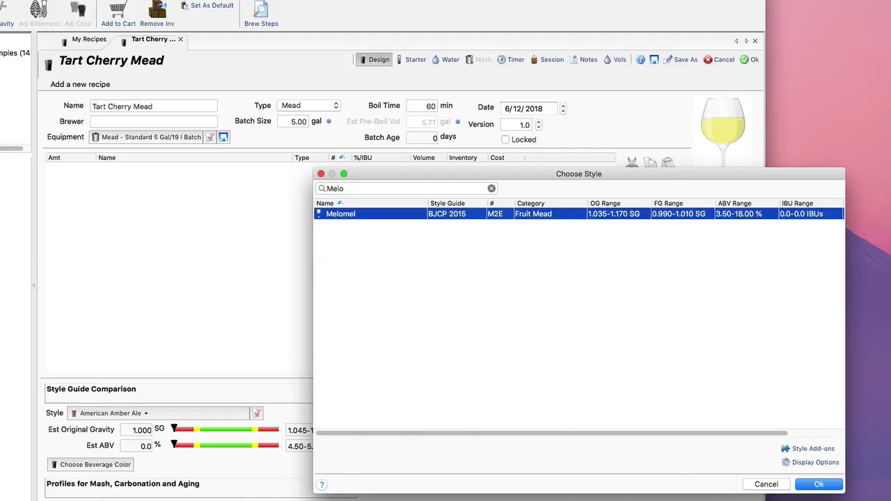
{"action": "left_click", "coordinate": [810, 485]}
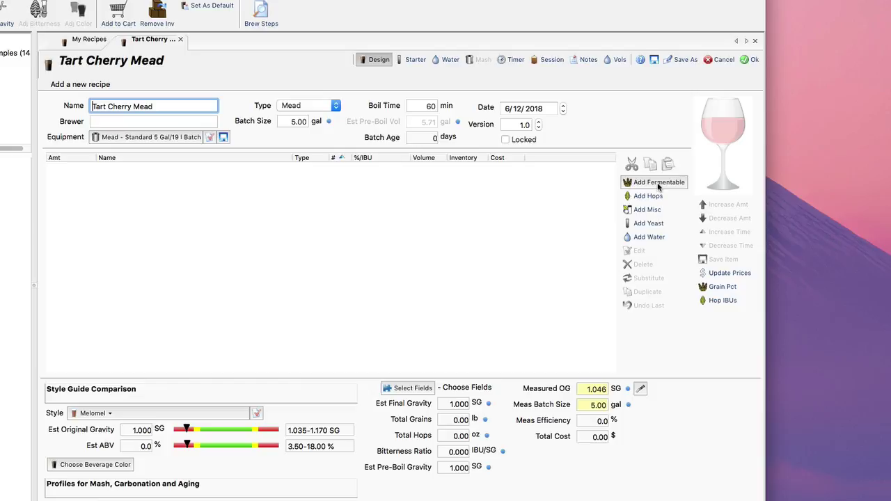
Add 16 lbs of Honey - Orange Blossom as a fermentable.
{"action": "left_click", "coordinate": [658, 184]}
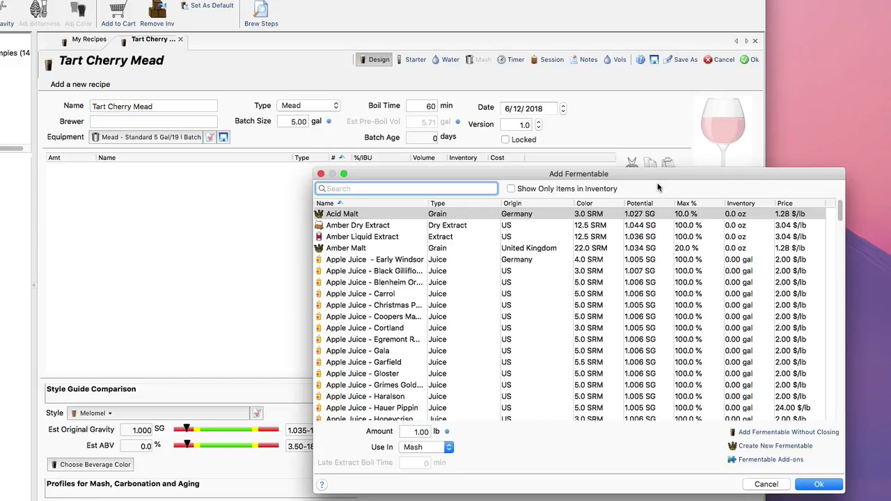
{"action": "type", "text": "Homey"}
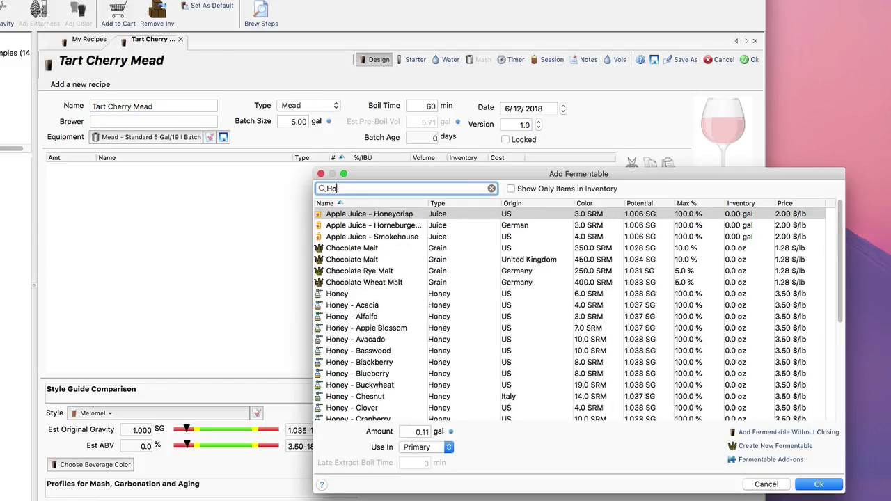
{"action": "key", "text": "BackSpace"}
{"action": "key", "text": "BackSpace"}
{"action": "key", "text": "BackSpace"}
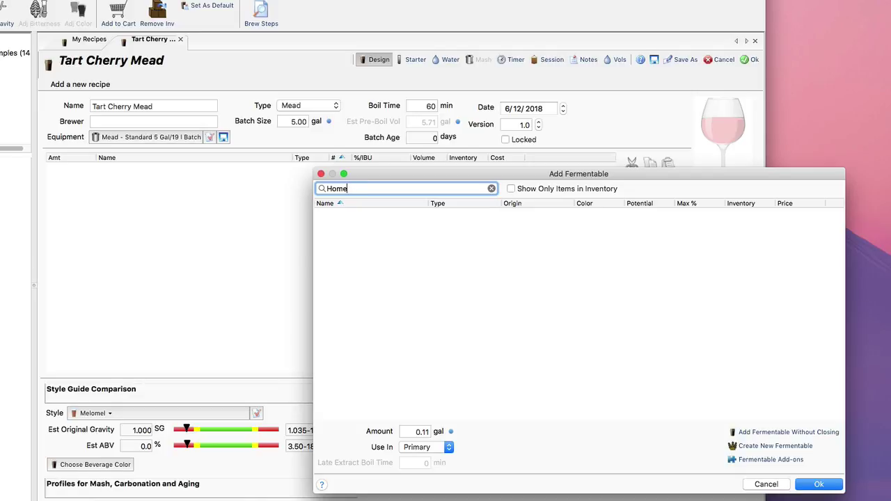
{"action": "type", "text": "ney"}
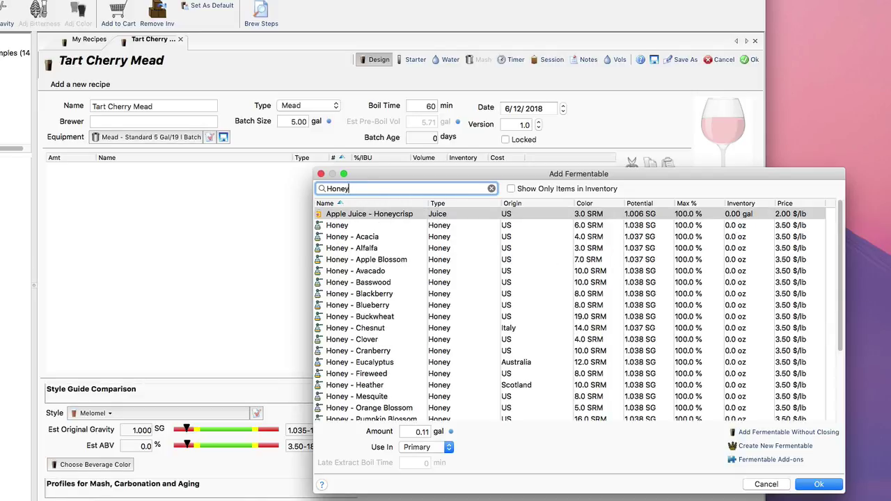
{"action": "left_click", "coordinate": [406, 409]}
{"action": "left_click", "coordinate": [409, 432]}
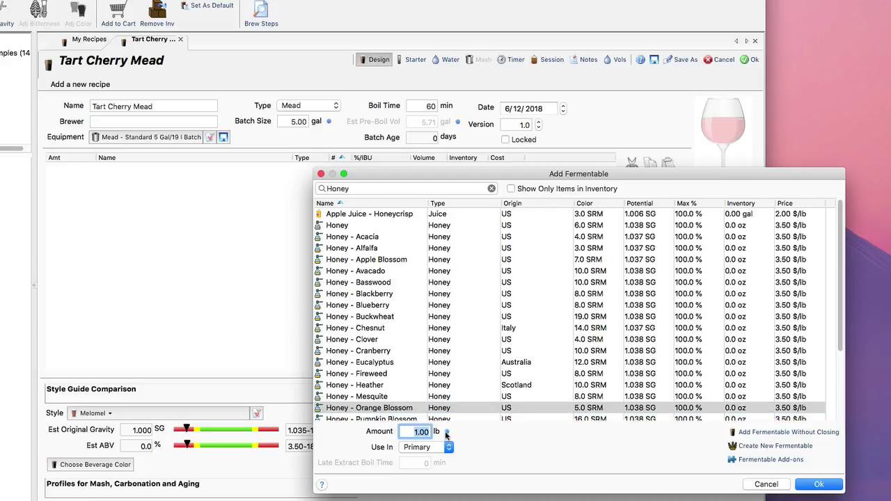
{"action": "type", "text": "16"}
{"action": "left_click", "coordinate": [832, 487]}
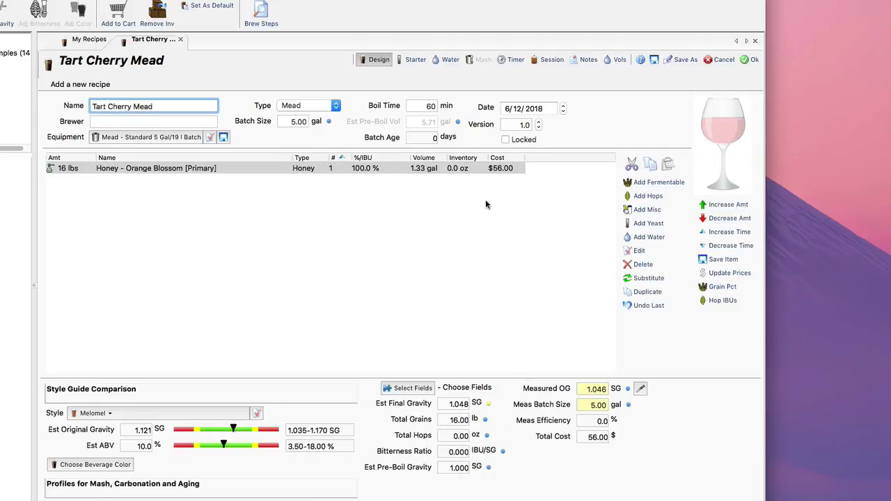
Add Tart Cherry Juice - Knudsen and change its amount to 2.00 gal.
{"action": "left_click", "coordinate": [653, 185]}
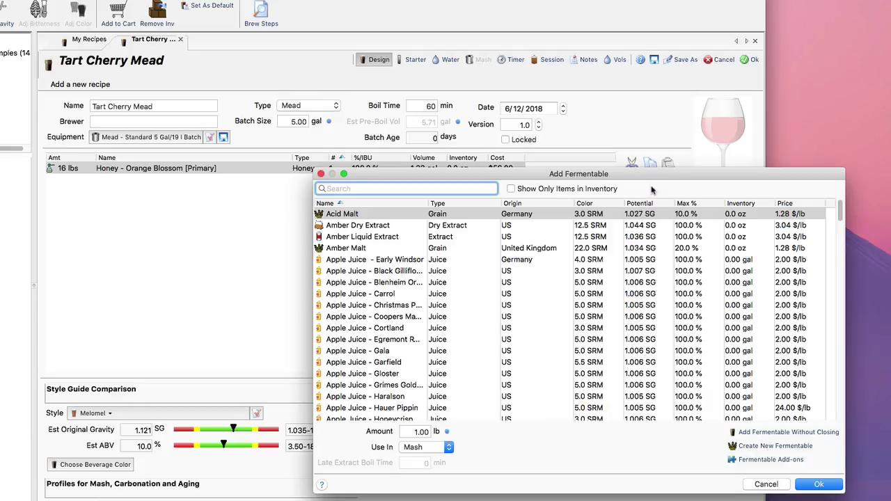
{"action": "type", "text": "T"}
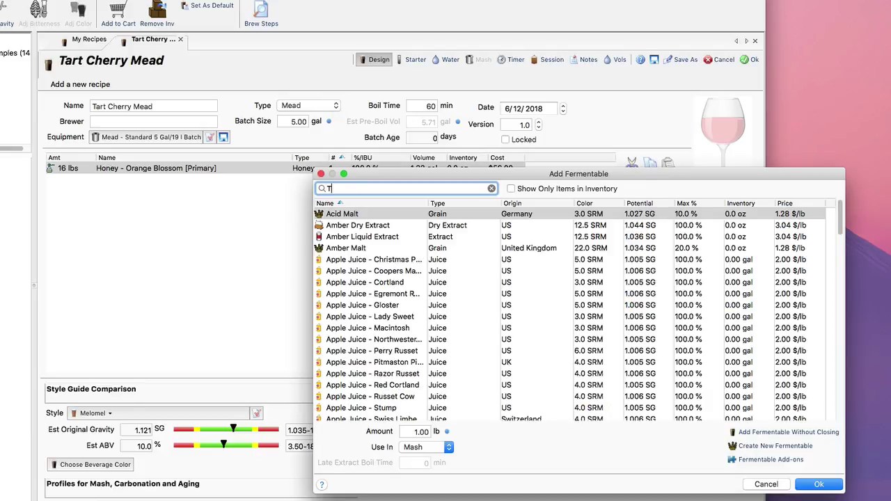
{"action": "type", "text": "art Cher"}
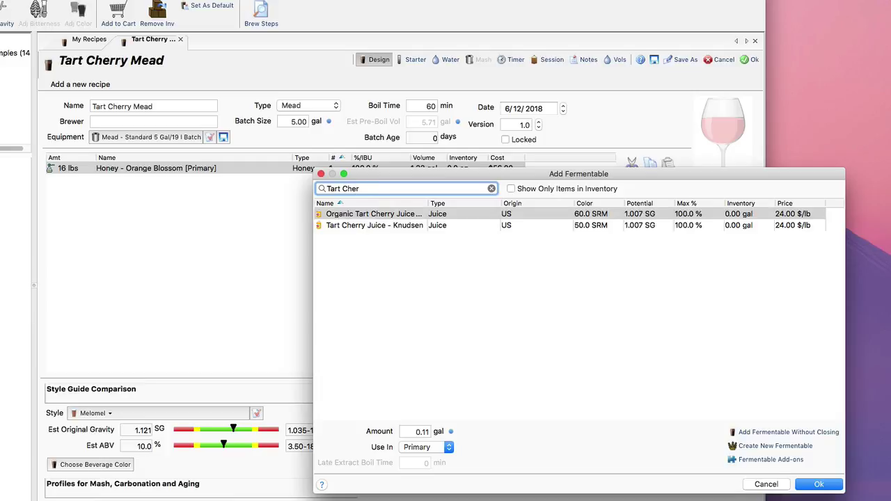
{"action": "left_click", "coordinate": [361, 228]}
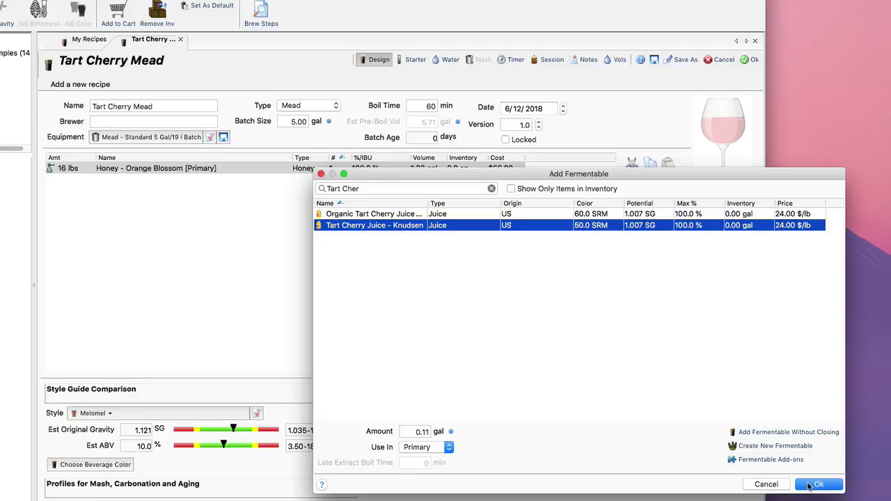
{"action": "left_click", "coordinate": [812, 485]}
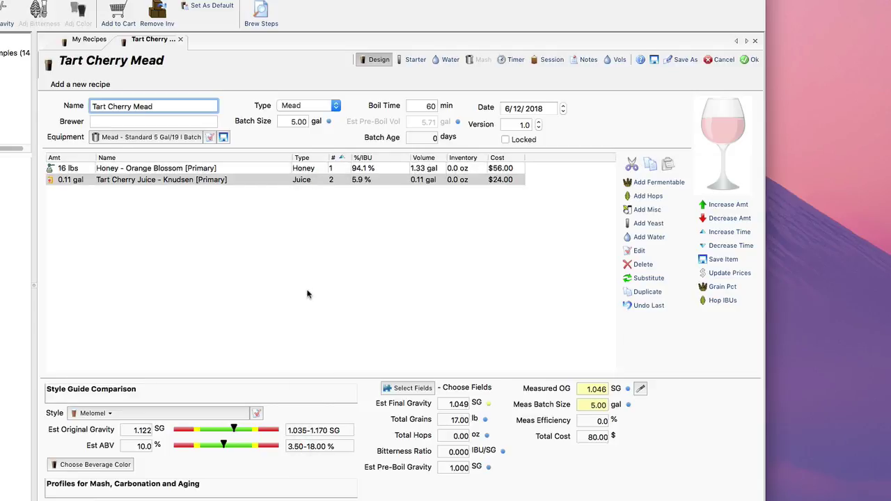
{"action": "left_click", "coordinate": [63, 180]}
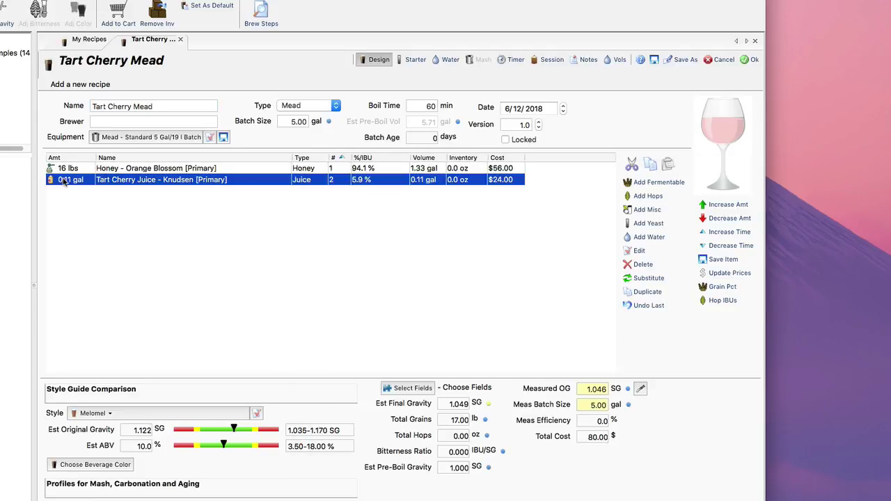
{"action": "double_click", "coordinate": [63, 180]}
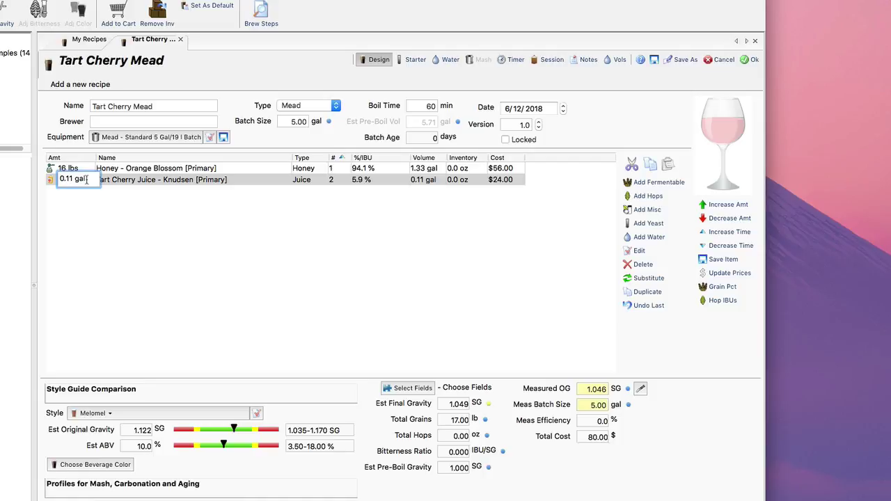
{"action": "type", "text": "2"}
{"action": "key", "text": "Return"}
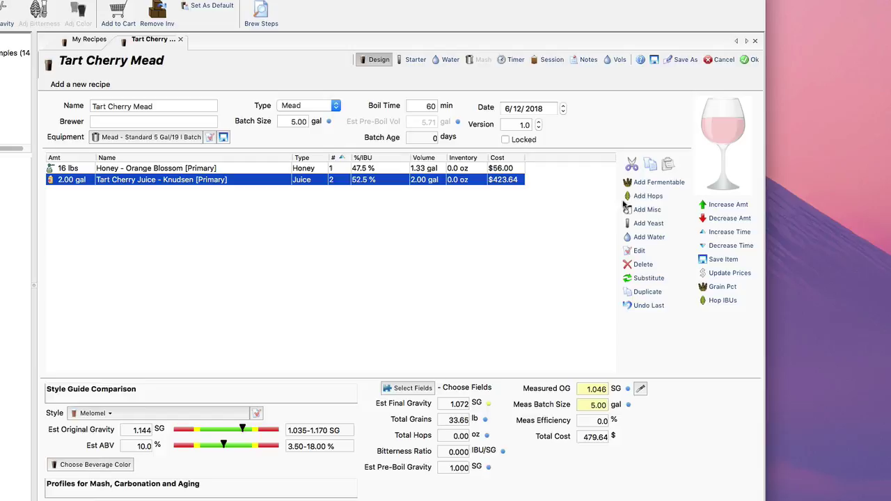
Search '71B' and add Lalvin 71B-1122 yeast to the recipe.
{"action": "left_click", "coordinate": [641, 224]}
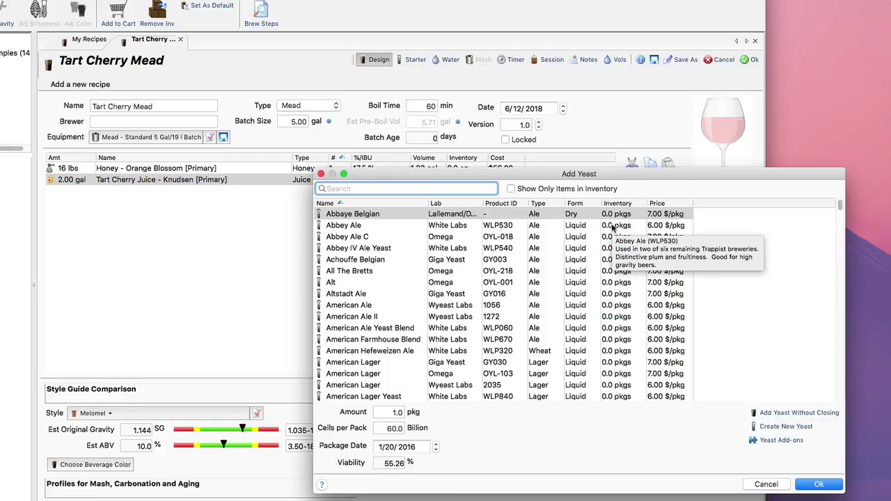
{"action": "type", "text": "71"}
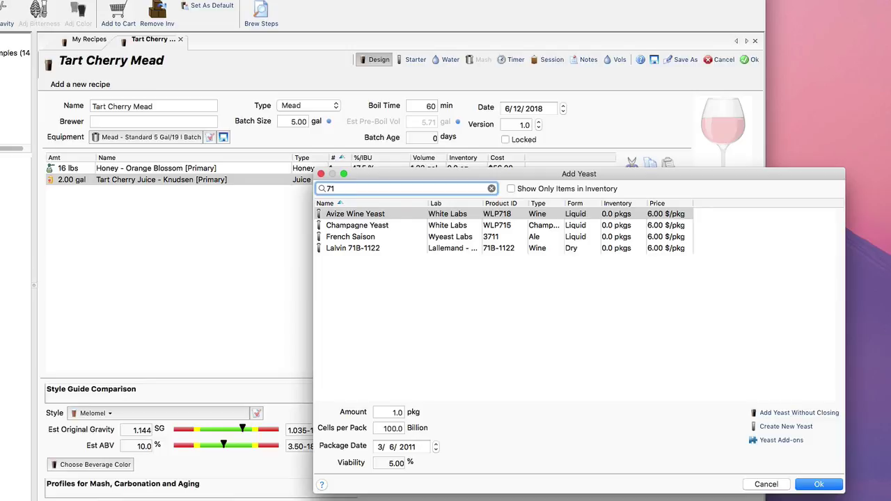
{"action": "type", "text": "B"}
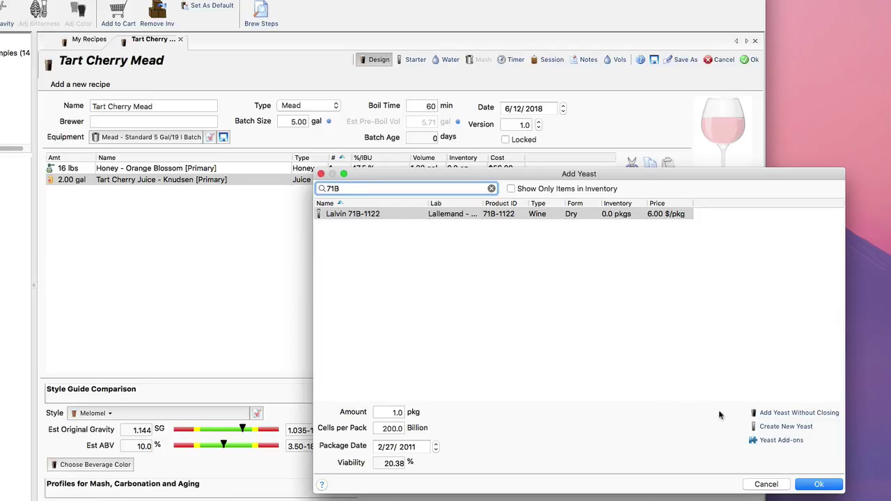
{"action": "left_click", "coordinate": [825, 484]}
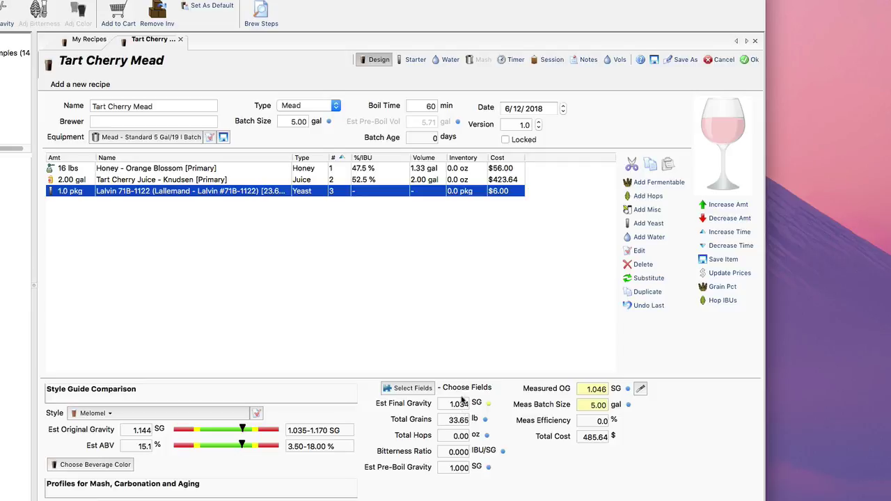
{"action": "double_click", "coordinate": [254, 197]}
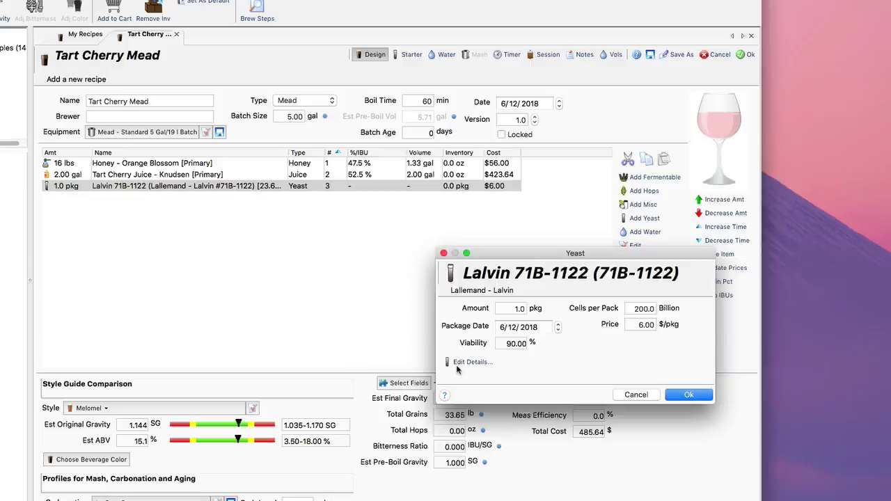
{"action": "left_click", "coordinate": [459, 365]}
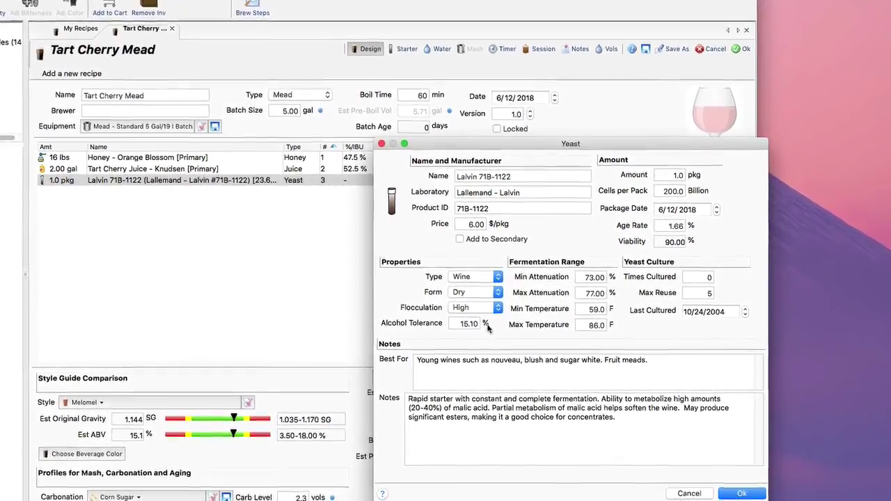
{"action": "double_click", "coordinate": [482, 325]}
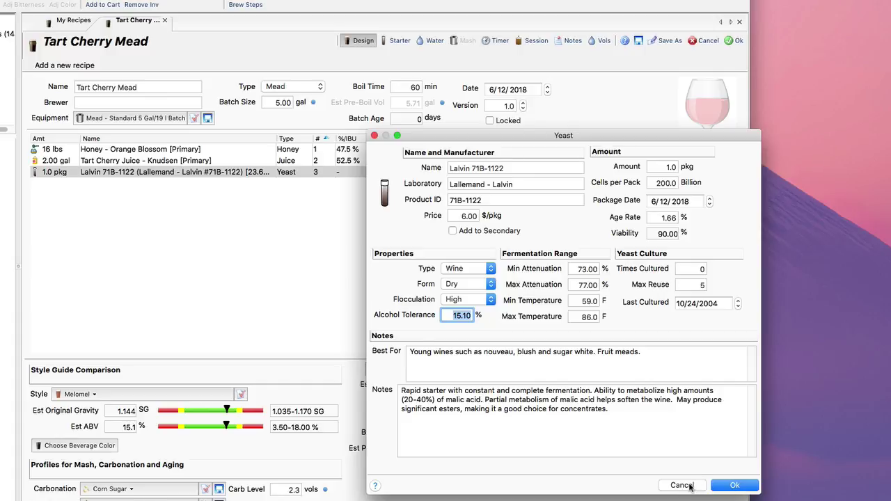
{"action": "left_click", "coordinate": [690, 486]}
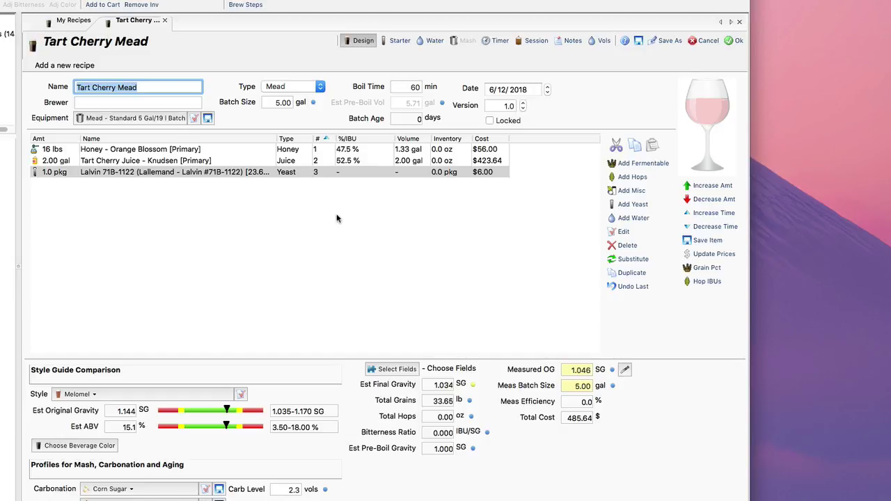
On the Starter page, set the Lalvin 71B-1122 yeast amount to 2.0 packages.
{"action": "left_click", "coordinate": [402, 42]}
{"action": "left_click", "coordinate": [401, 42]}
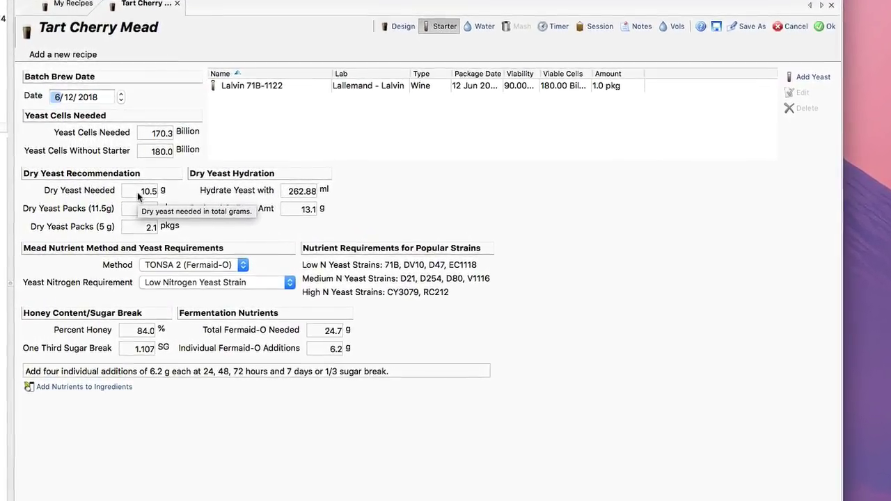
{"action": "left_click", "coordinate": [489, 85]}
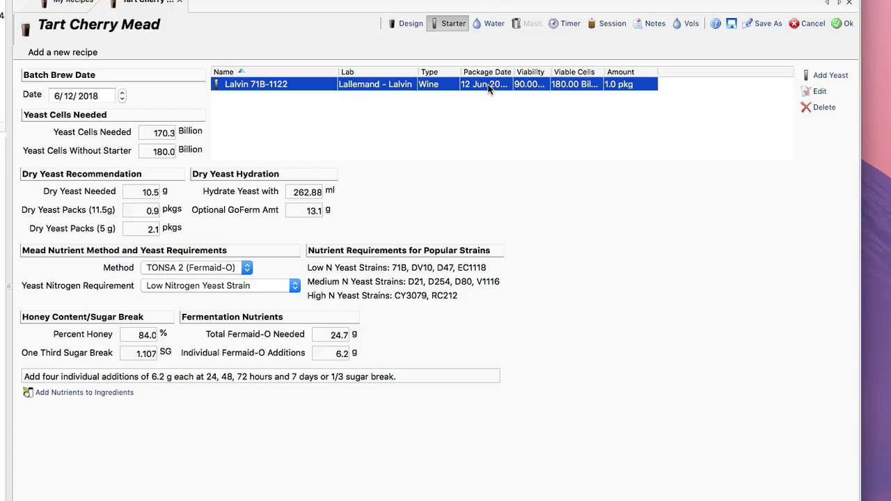
{"action": "double_click", "coordinate": [489, 85]}
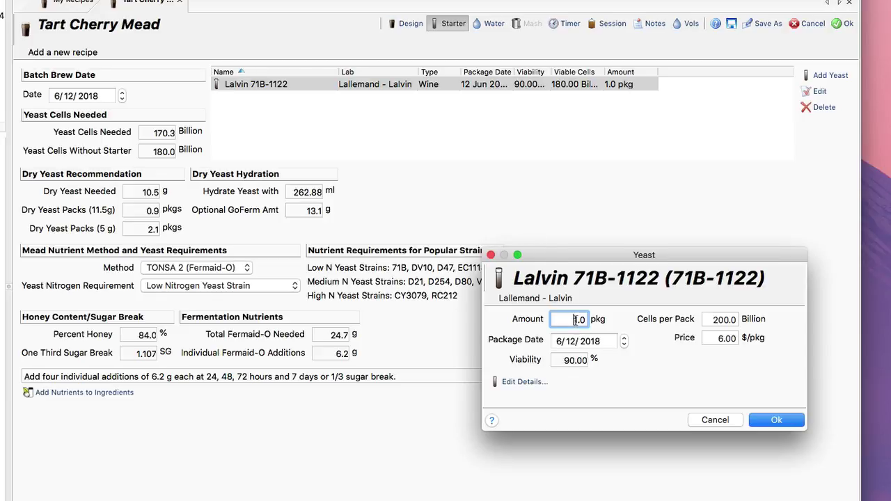
{"action": "type", "text": "1"}
{"action": "type", "text": "2"}
{"action": "left_click", "coordinate": [778, 420]}
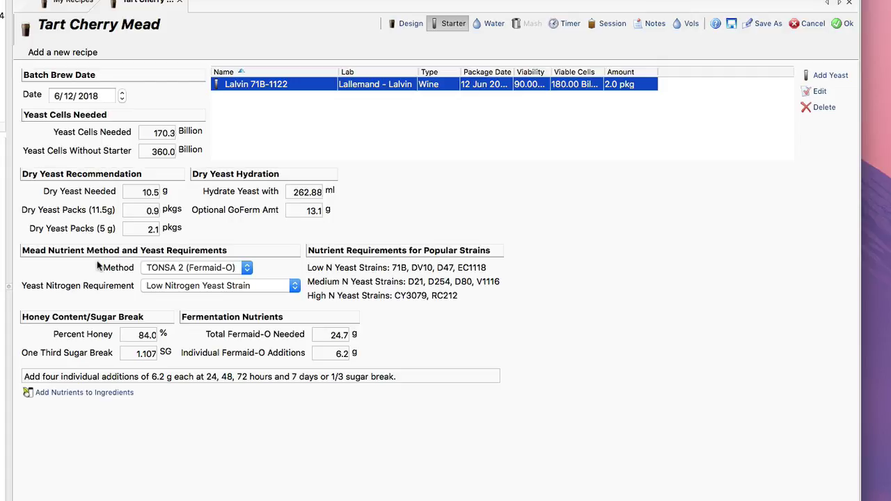
Keep TONSA 2 (Fermaid-O) as the mead nutrient method.
{"action": "left_click", "coordinate": [244, 270]}
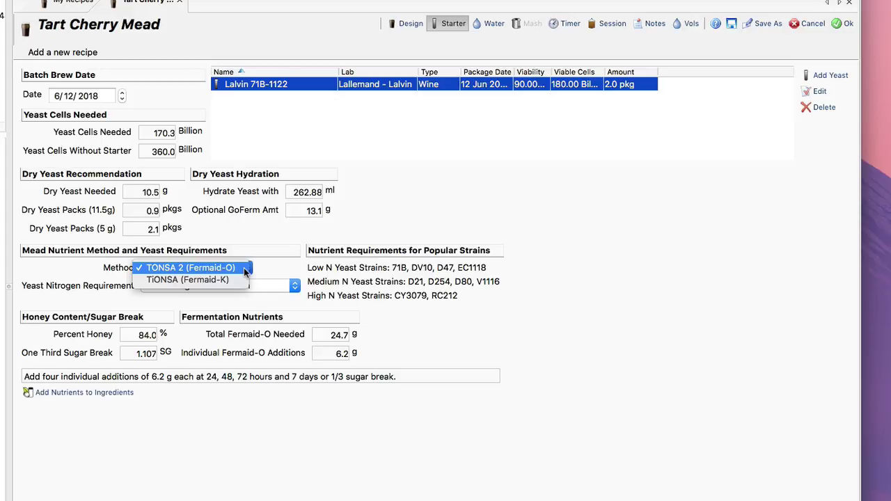
{"action": "left_click", "coordinate": [245, 271]}
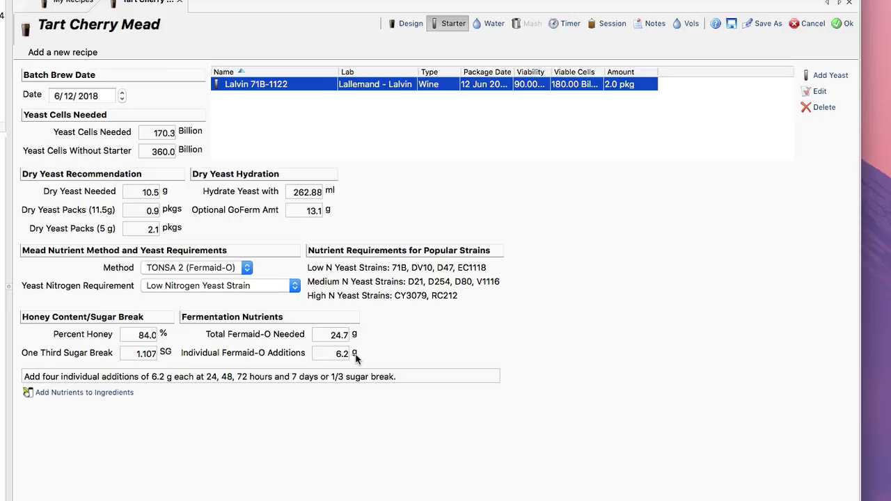
{"action": "mouse_move", "coordinate": [343, 361]}
Add the staggered mead nutrients to the ingredients and return to the ingredient list.
{"action": "left_click", "coordinate": [124, 393]}
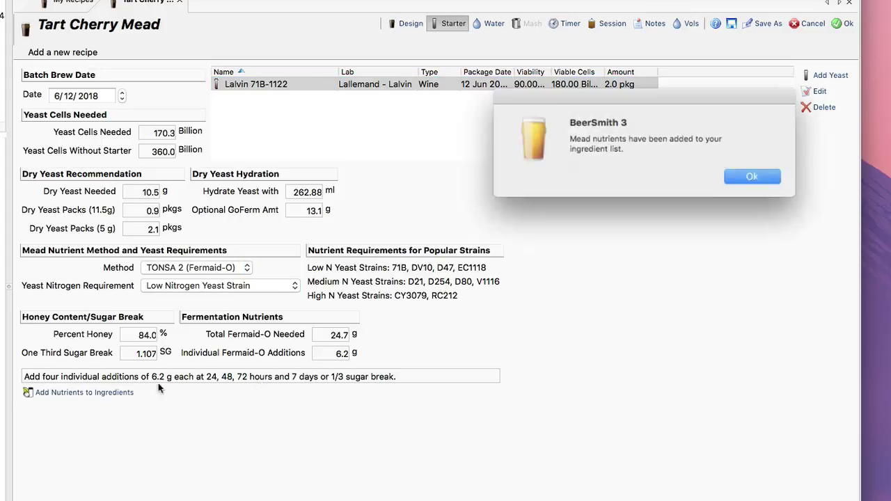
{"action": "left_click", "coordinate": [742, 174]}
{"action": "left_click", "coordinate": [418, 24]}
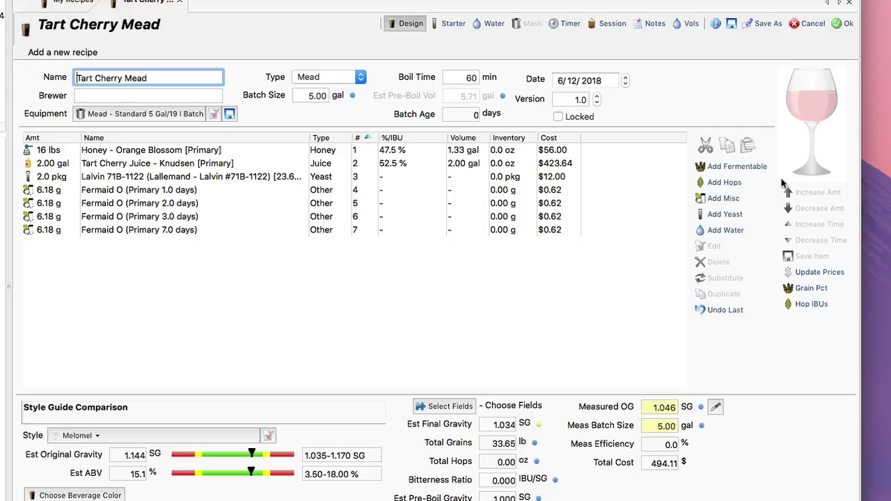
Add 2.00 tsp Pectic Enzyme to the primary stage.
{"action": "left_click", "coordinate": [723, 200]}
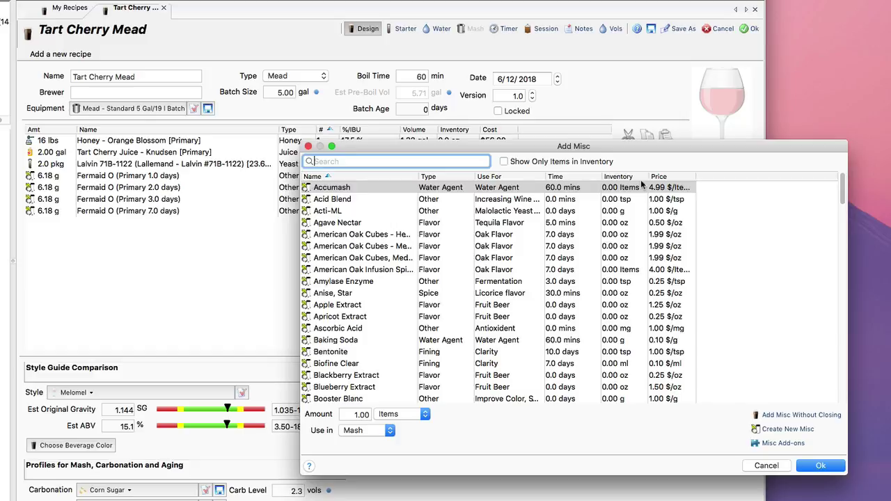
{"action": "type", "text": "Pe"}
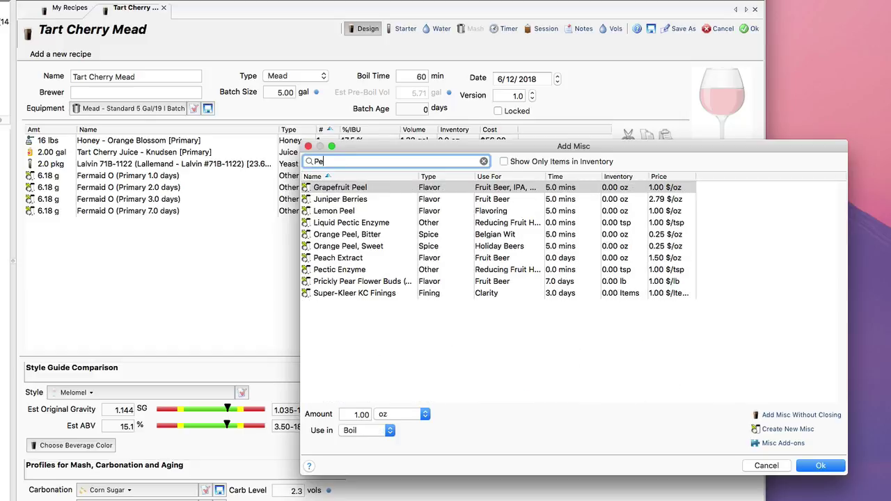
{"action": "type", "text": "c"}
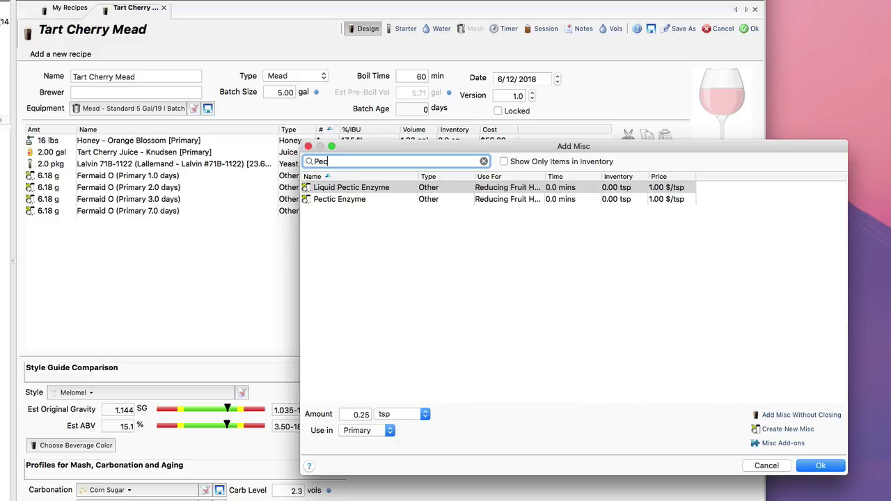
{"action": "left_click", "coordinate": [481, 201]}
{"action": "left_click", "coordinate": [824, 466]}
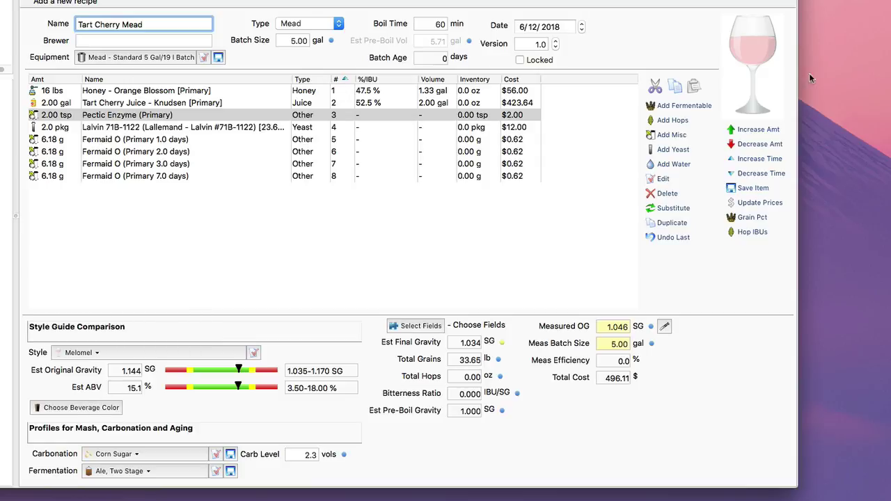
Set the beverage colour to a deeper pink glass.
{"action": "left_click", "coordinate": [101, 412]}
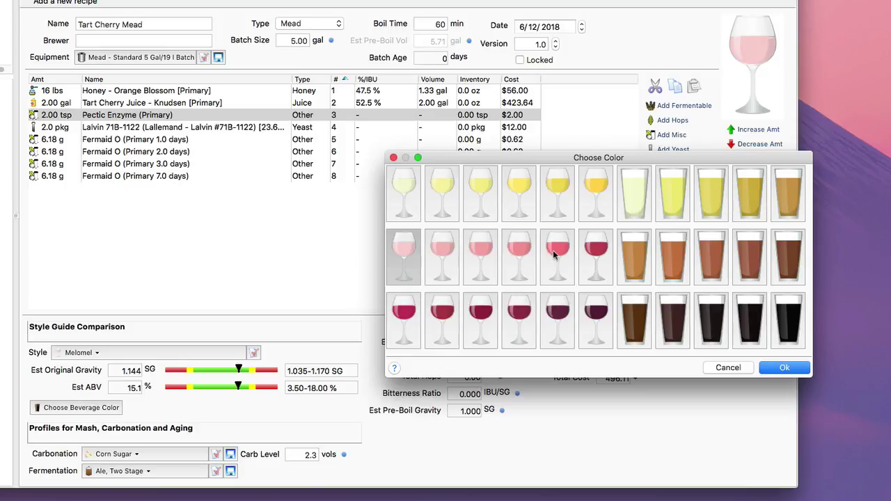
{"action": "left_click", "coordinate": [561, 254]}
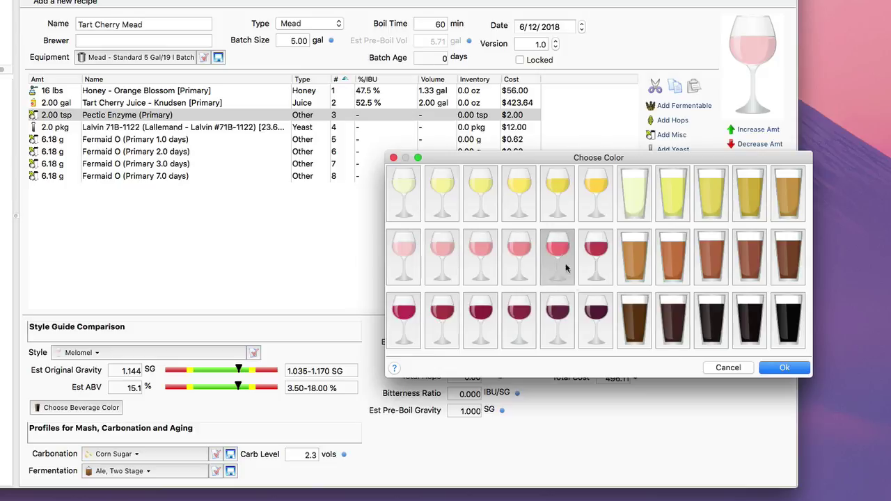
{"action": "left_click", "coordinate": [781, 369]}
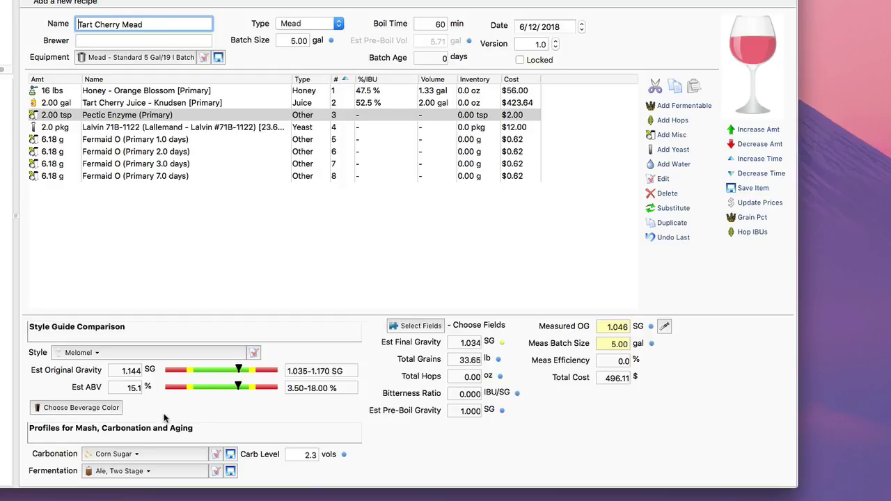
Set the carbonation profile to None - Keg.
{"action": "left_click", "coordinate": [157, 452]}
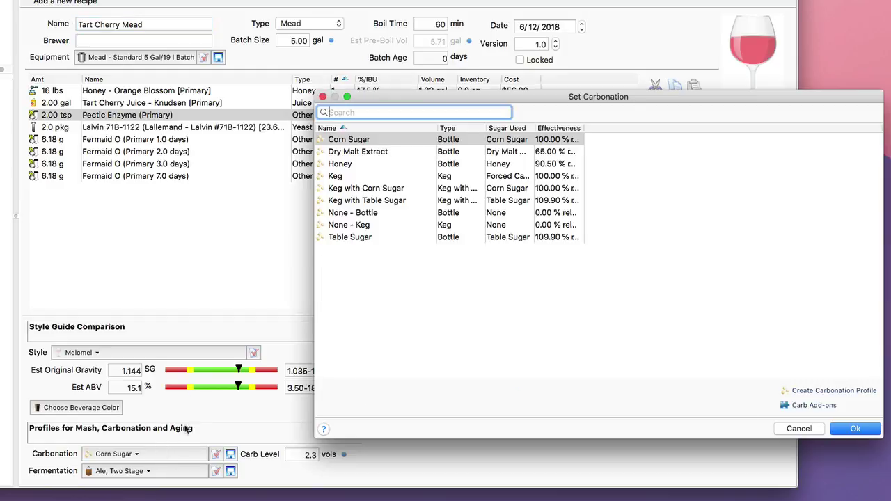
{"action": "left_click", "coordinate": [368, 225]}
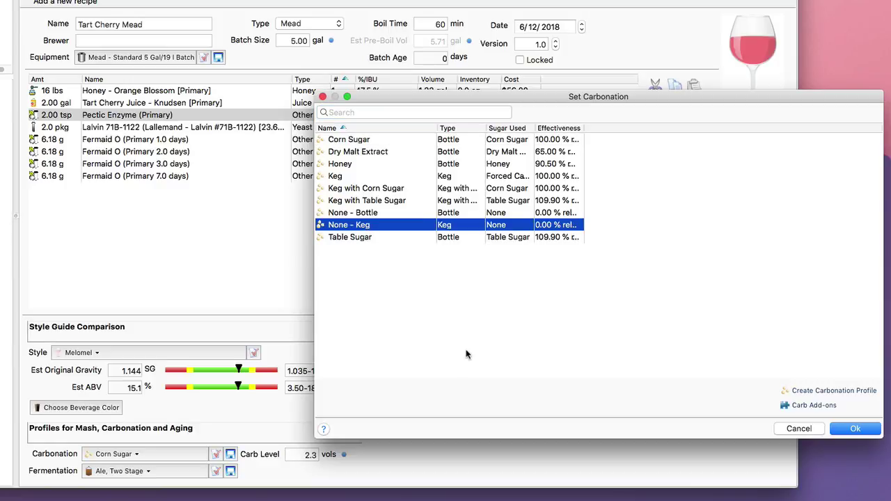
{"action": "left_click", "coordinate": [846, 428]}
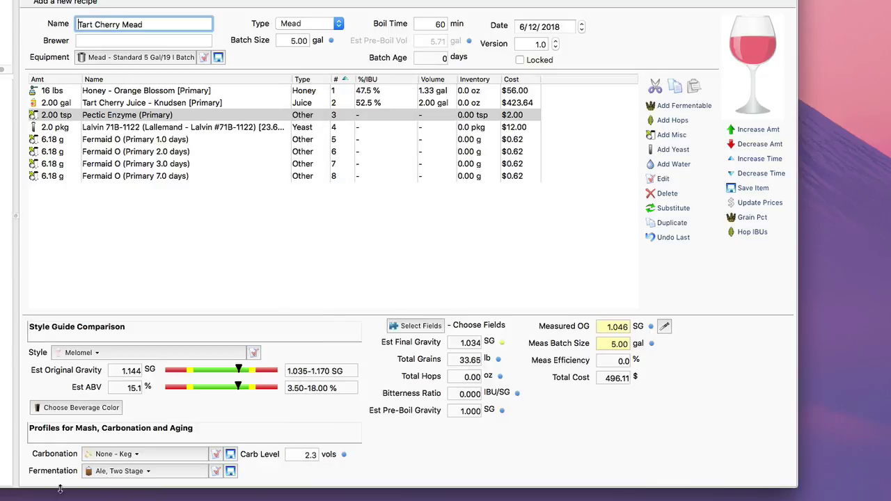
Set the fermentation profile to Mead, Three Stage, Standard.
{"action": "left_click", "coordinate": [123, 469]}
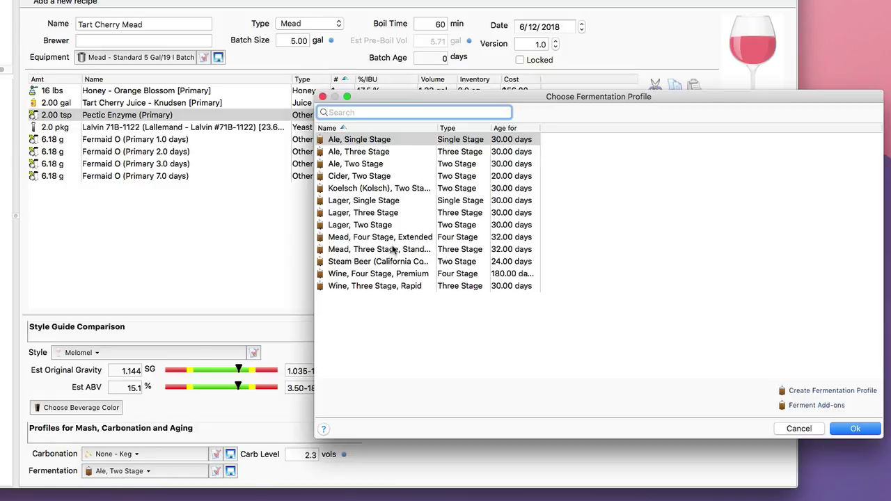
{"action": "left_click", "coordinate": [394, 255]}
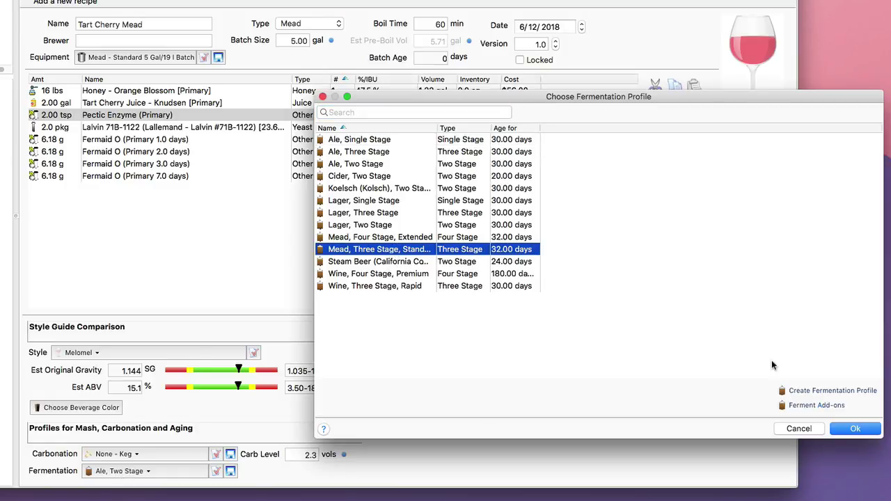
{"action": "left_click", "coordinate": [847, 429]}
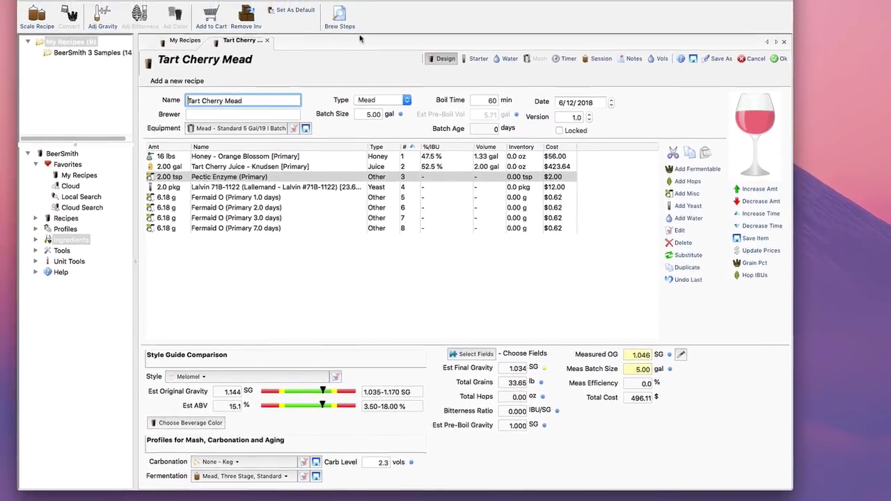
{"action": "left_click", "coordinate": [355, 36]}
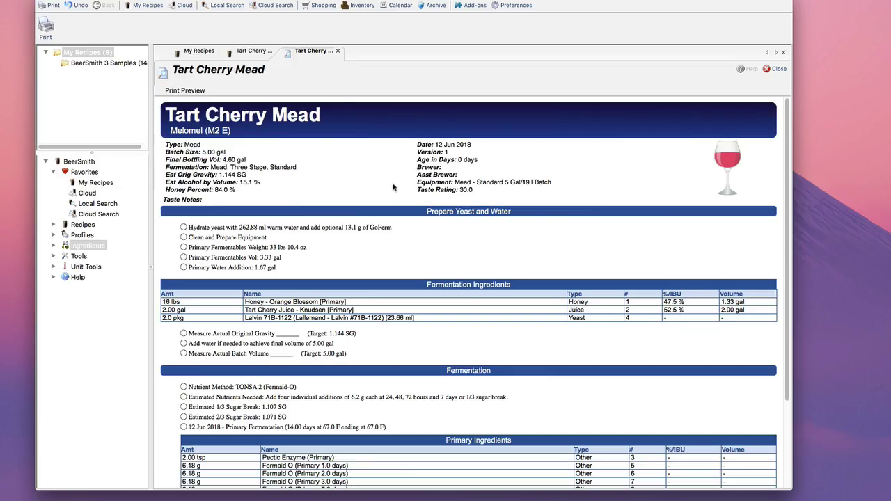
{"action": "scroll", "coordinate": [370, 279], "scroll_direction": "down", "scroll_amount": 3}
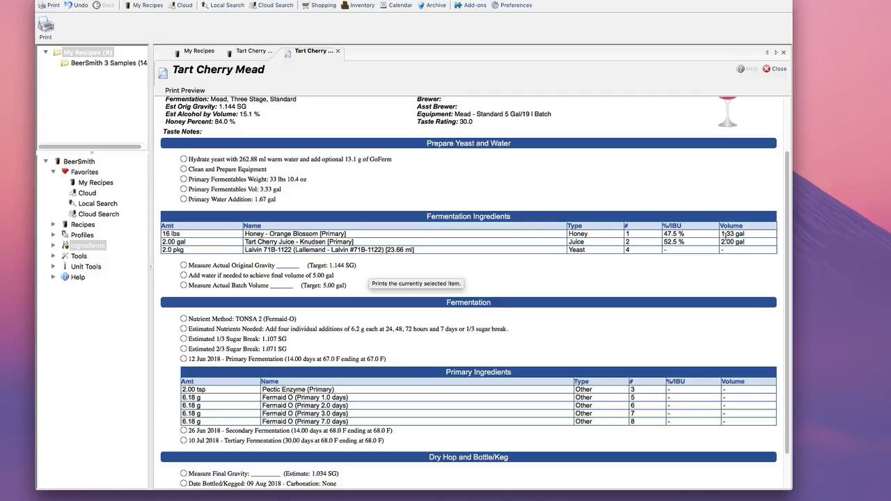
{"action": "scroll", "coordinate": [711, 237], "scroll_direction": "up", "scroll_amount": 1}
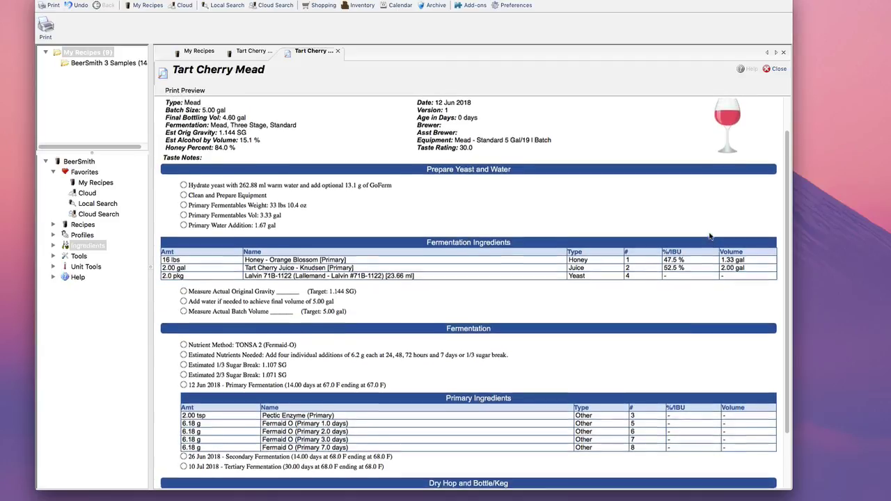
{"action": "scroll", "coordinate": [710, 237], "scroll_direction": "up", "scroll_amount": 1}
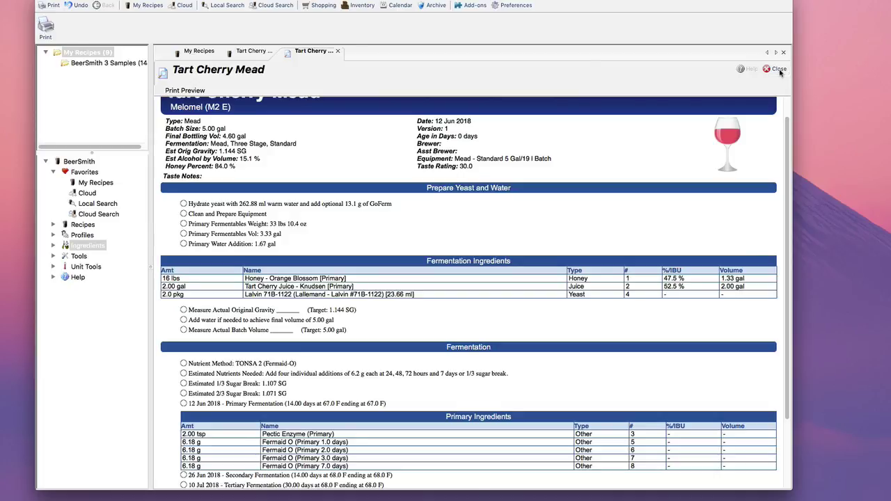
{"action": "left_click", "coordinate": [779, 69]}
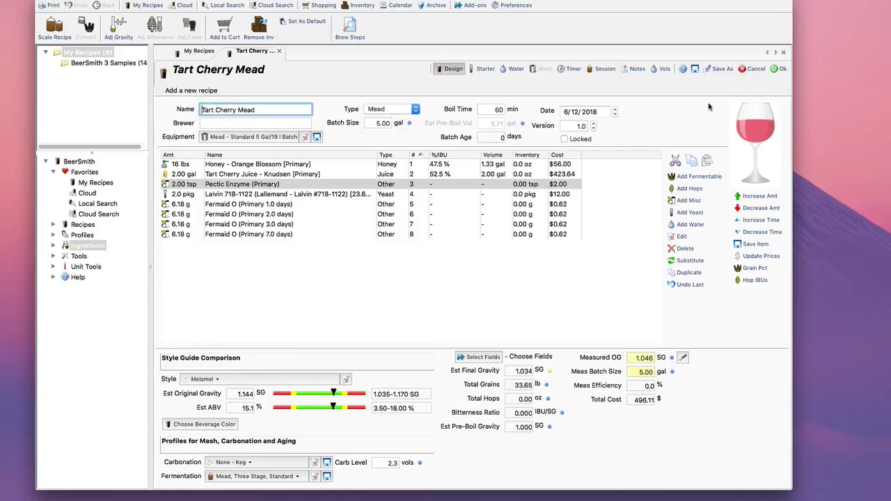
Check the Session page figures, then show the Notes page with rating 30.0.
{"action": "left_click", "coordinate": [603, 69]}
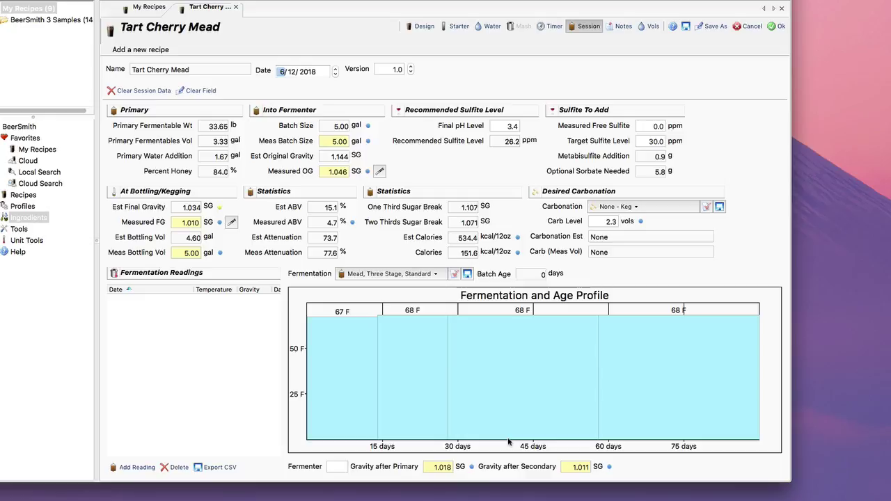
{"action": "left_click", "coordinate": [616, 31]}
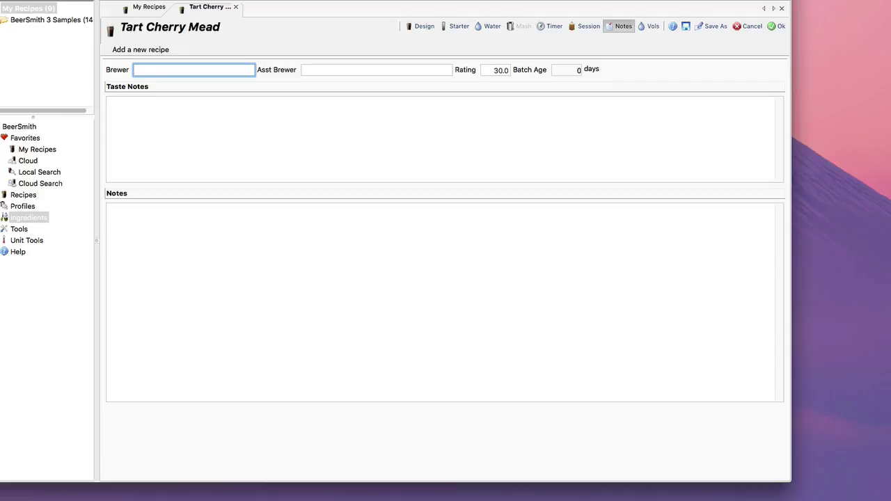
Save the 5.00 gal Tart Cherry Mead melomel and close the editor to view its report in My Recipes.
{"action": "left_click", "coordinate": [418, 33]}
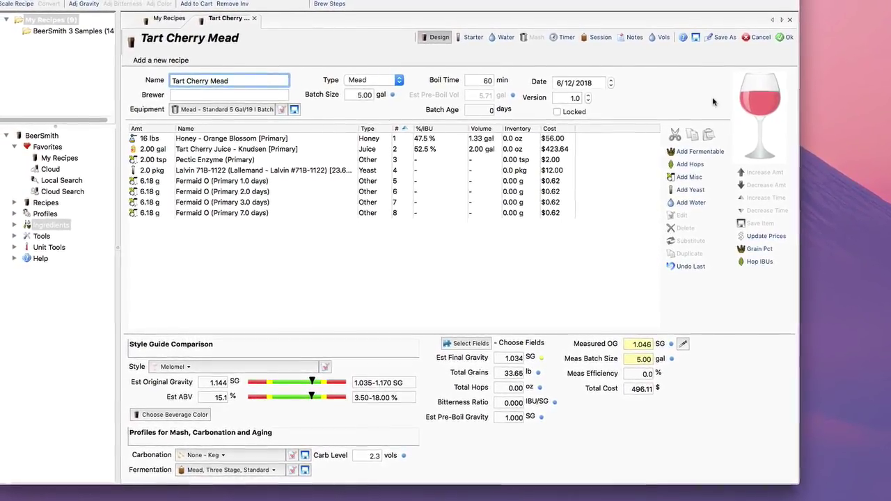
{"action": "left_click", "coordinate": [792, 49]}
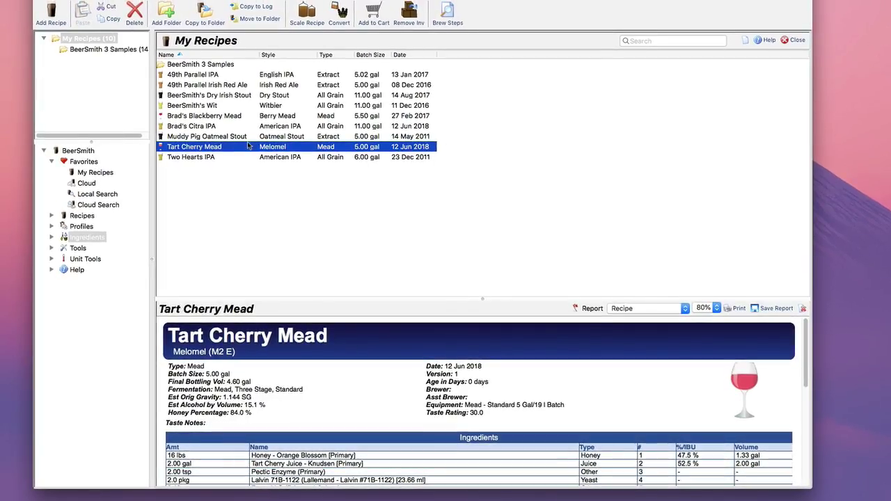